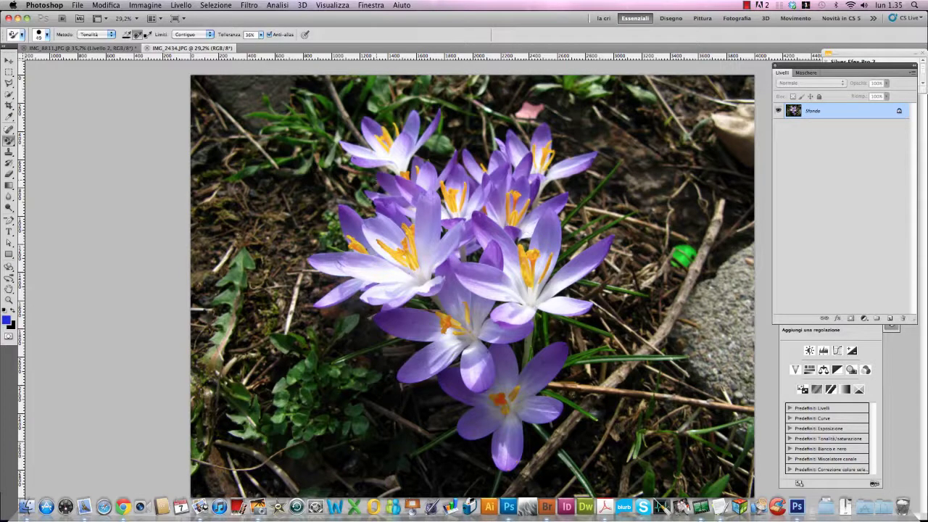
Open the Replace Color adjustment (Sostituisci colore) from the Image > Adjustments menu
left_click(144, 6)
mouse_move(154, 34)
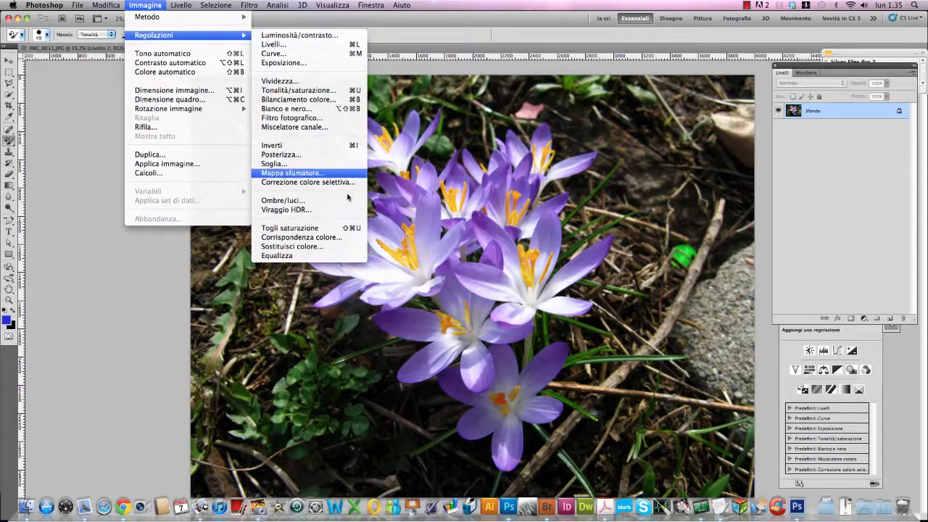
left_click(346, 250)
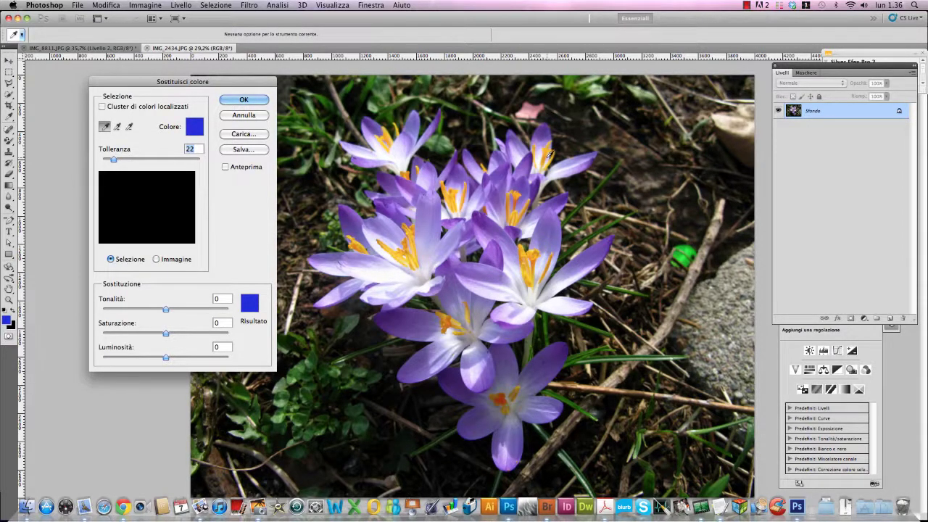
mouse_move(231, 85)
left_mouse_down()
mouse_move(235, 94)
mouse_move(236, 84)
mouse_move(278, 82)
mouse_move(260, 85)
left_mouse_up()
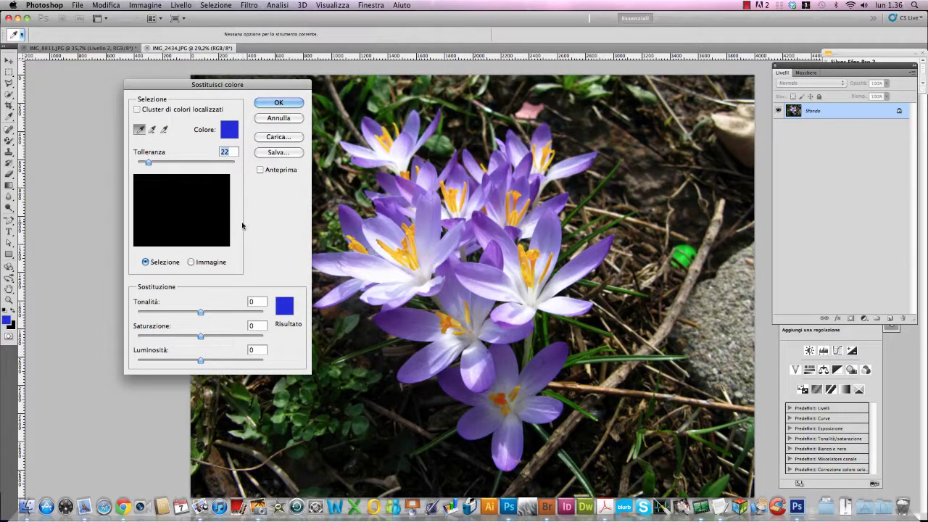
left_click_drag(261, 88, 235, 87)
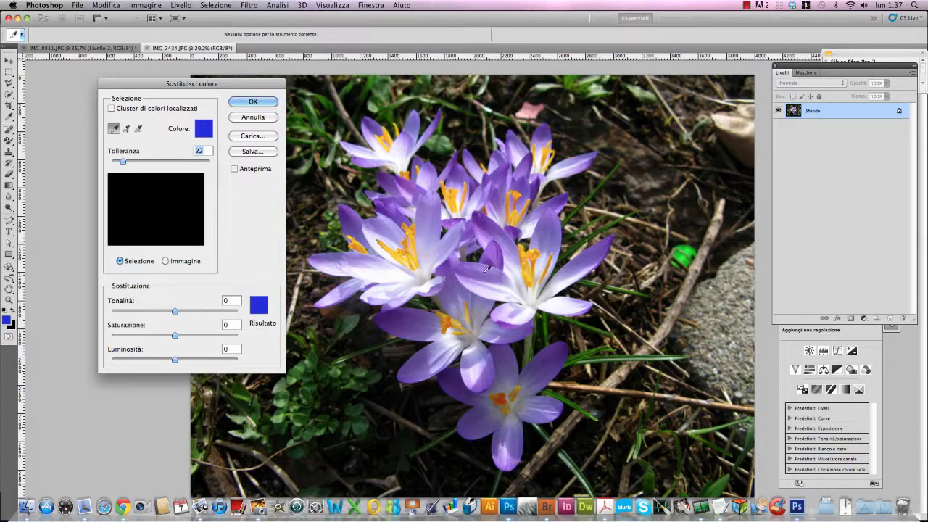
Sample the crocus petal purple and widen the tolerance to 96
left_click(488, 268)
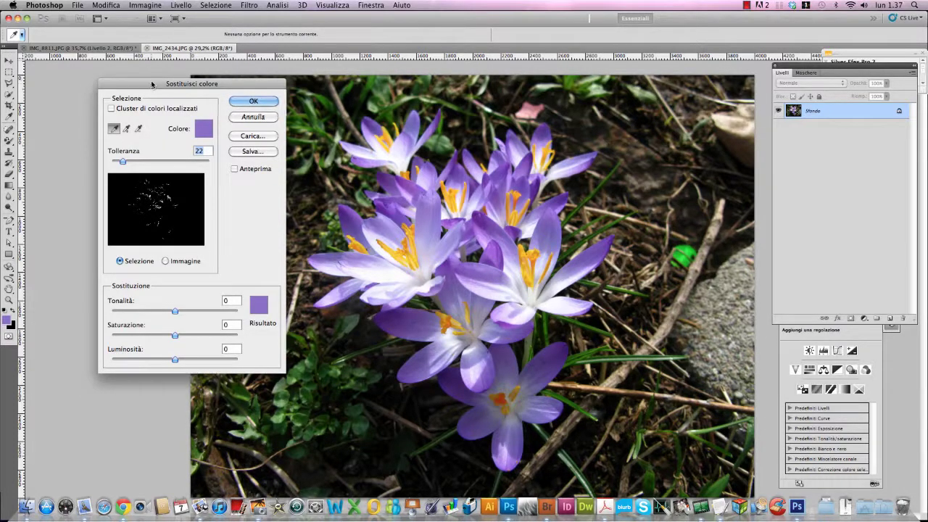
left_click_drag(160, 81, 179, 77)
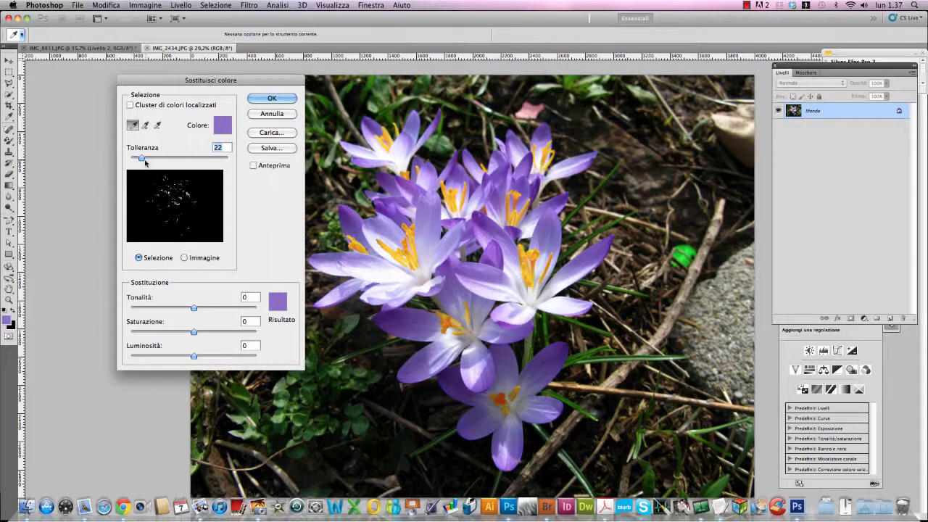
mouse_move(141, 158)
left_mouse_down()
mouse_move(190, 163)
mouse_move(150, 161)
mouse_move(181, 161)
mouse_move(165, 163)
left_mouse_up()
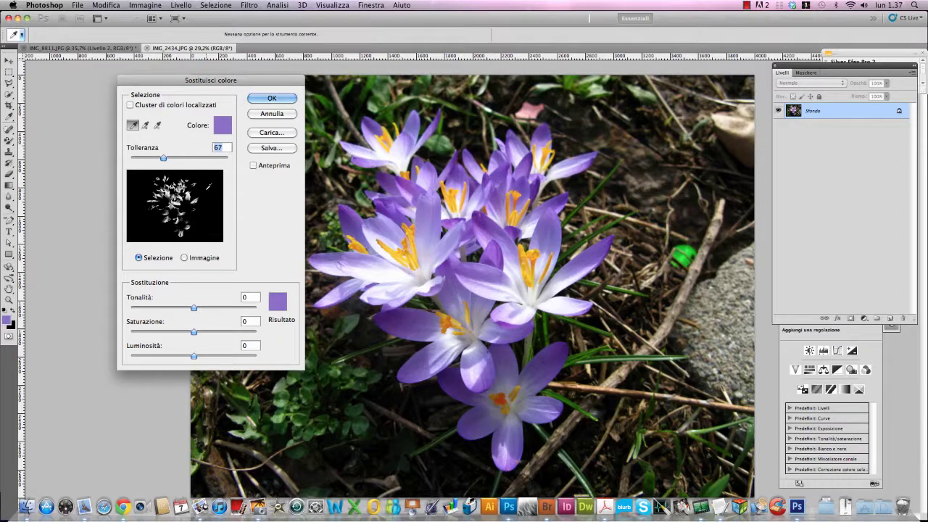
left_click_drag(164, 159, 177, 159)
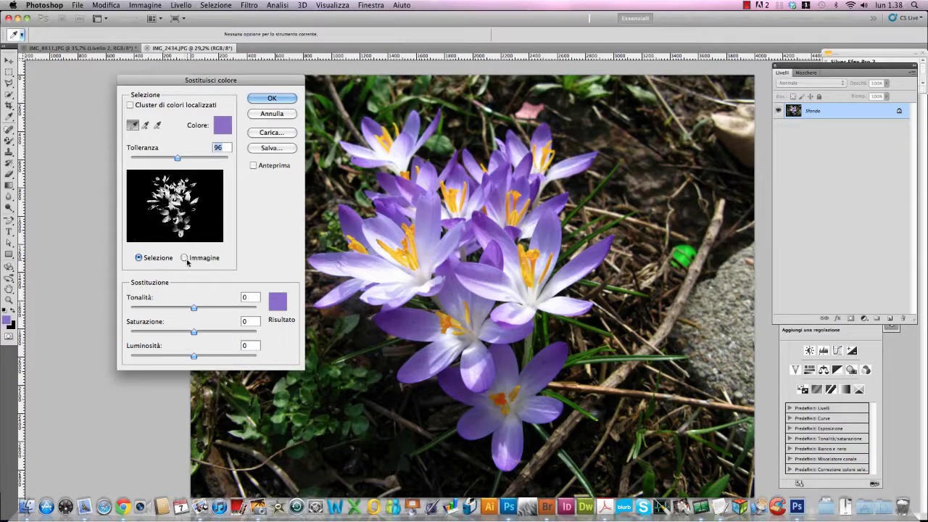
Compare the Image and Selection views, then turn on Preview
left_click(185, 259)
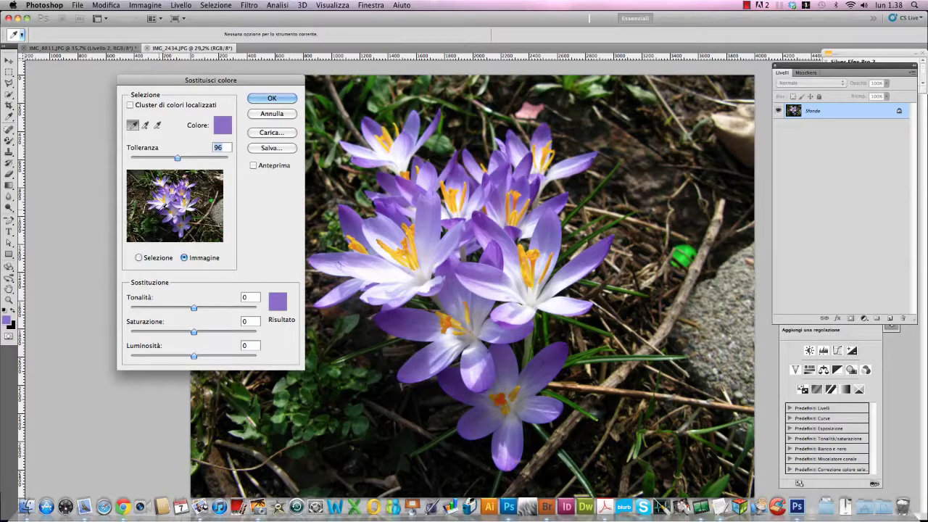
left_click(139, 257)
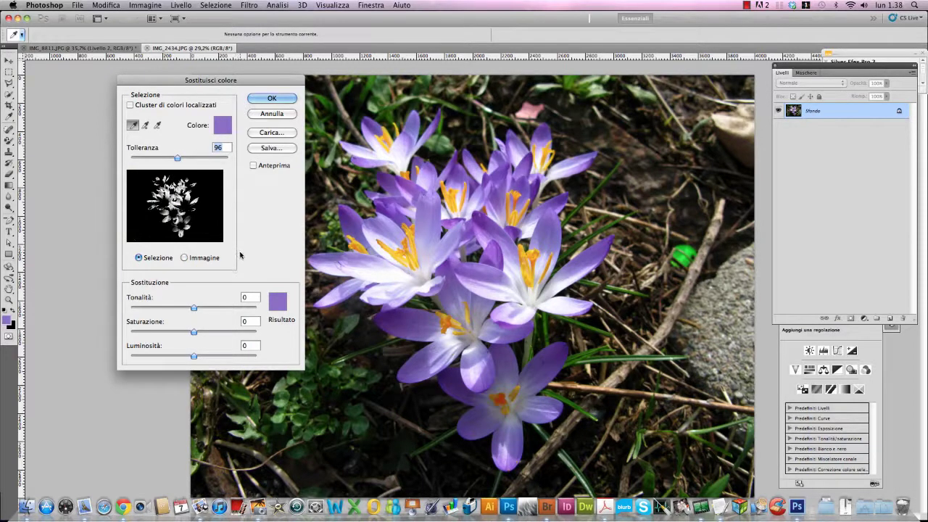
left_click_drag(245, 79, 227, 72)
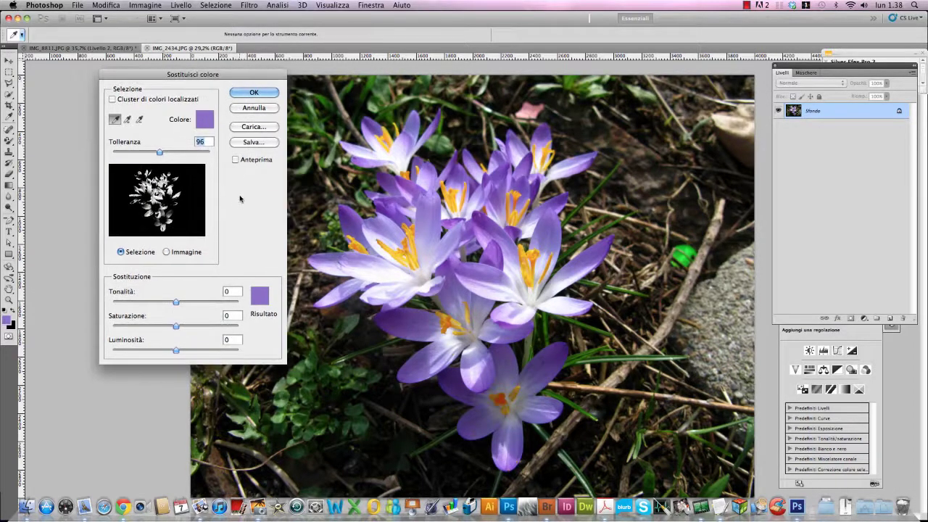
left_click(236, 160)
Lower the Replace Color tolerance from 96 to 52
left_click_drag(160, 152, 138, 152)
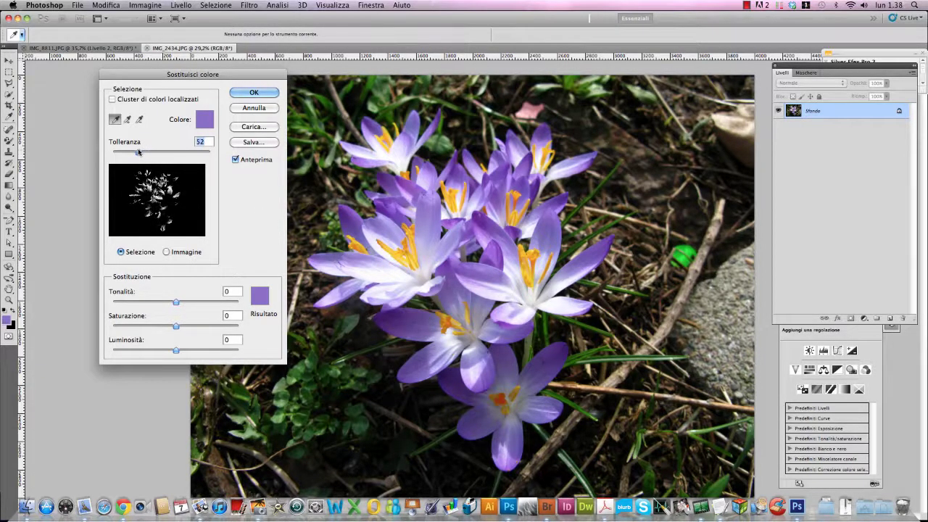
left_click_drag(203, 75, 208, 78)
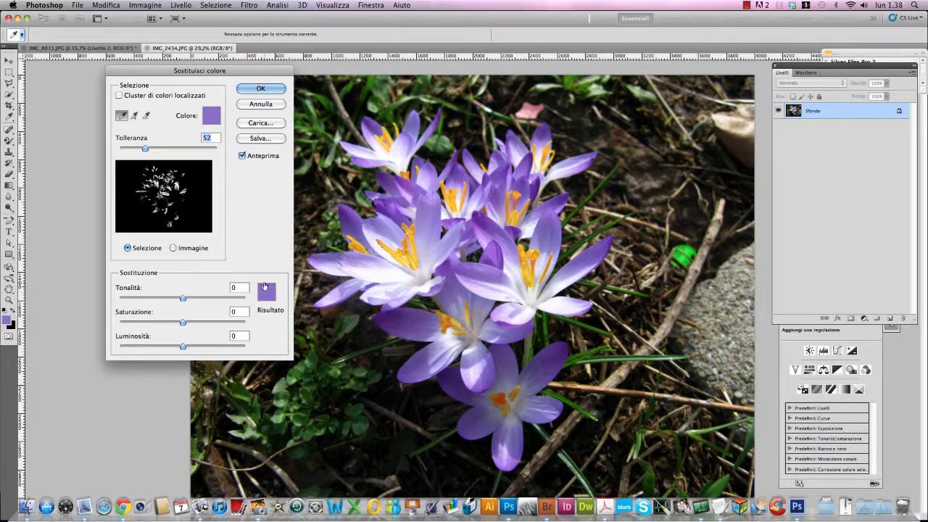
Pick a bright pink replacement colour: hue +81, saturation +43, lightness −8
left_click(265, 293)
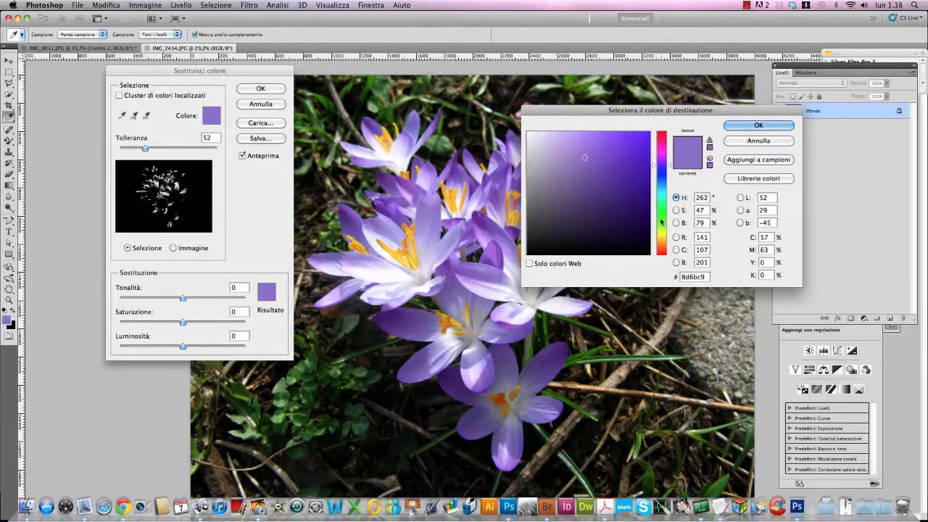
left_click(668, 156)
left_click_drag(668, 156, 668, 138)
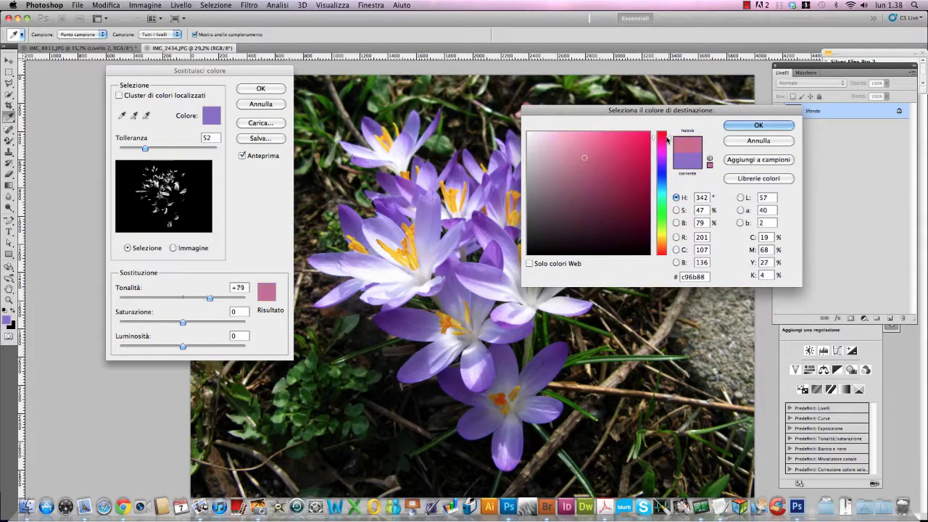
left_click(624, 153)
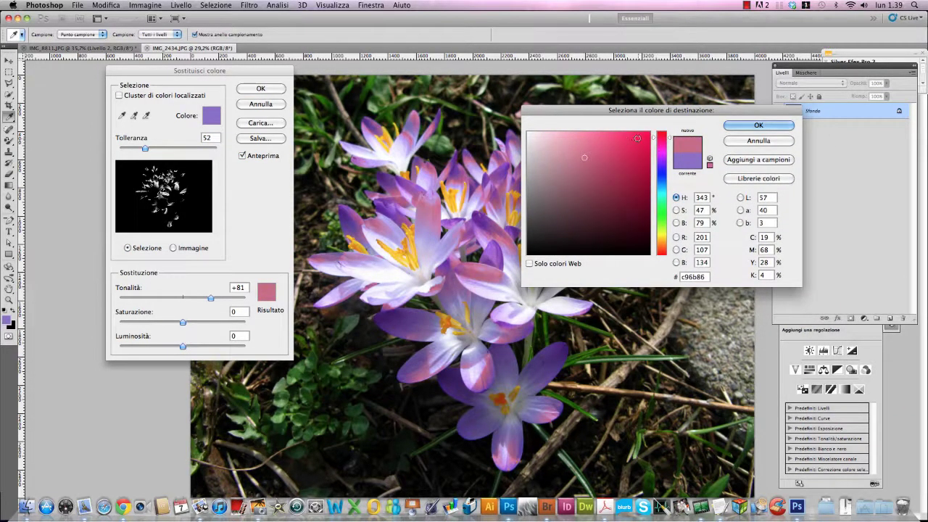
left_click(759, 125)
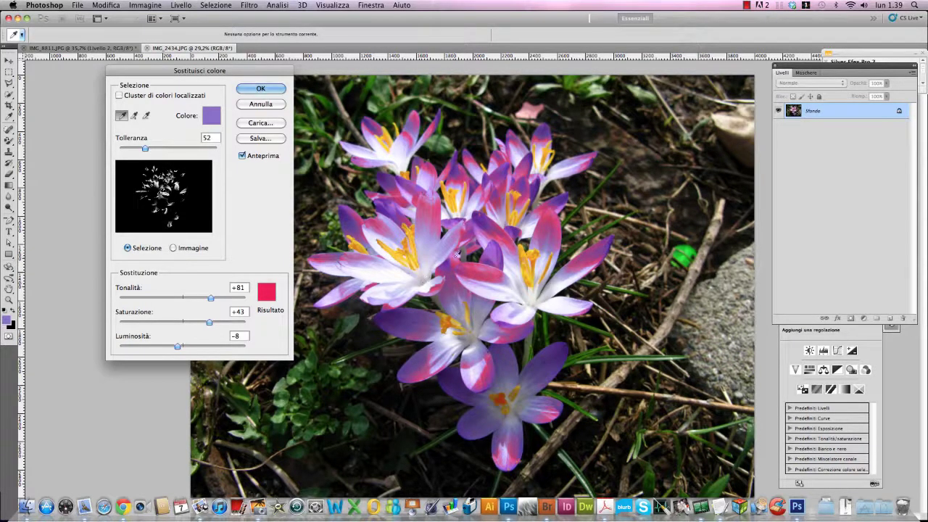
Raise tolerance to 115 and add a darker petal shade to the sample
left_click_drag(235, 75, 225, 76)
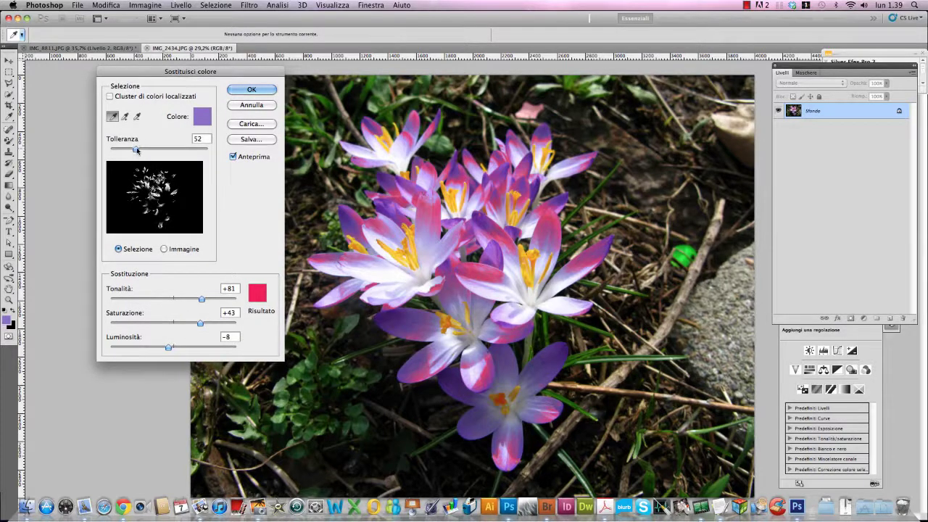
left_click_drag(137, 150, 166, 149)
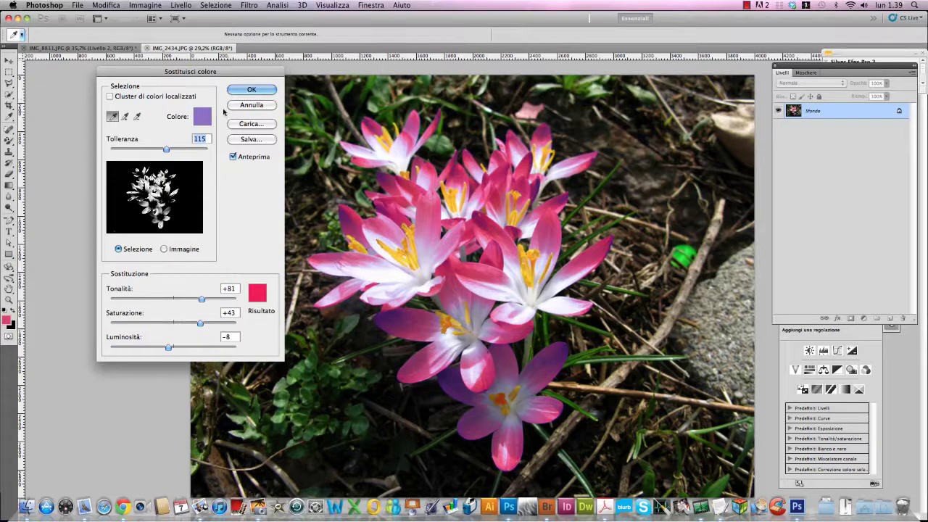
left_click(125, 118)
left_click(390, 312)
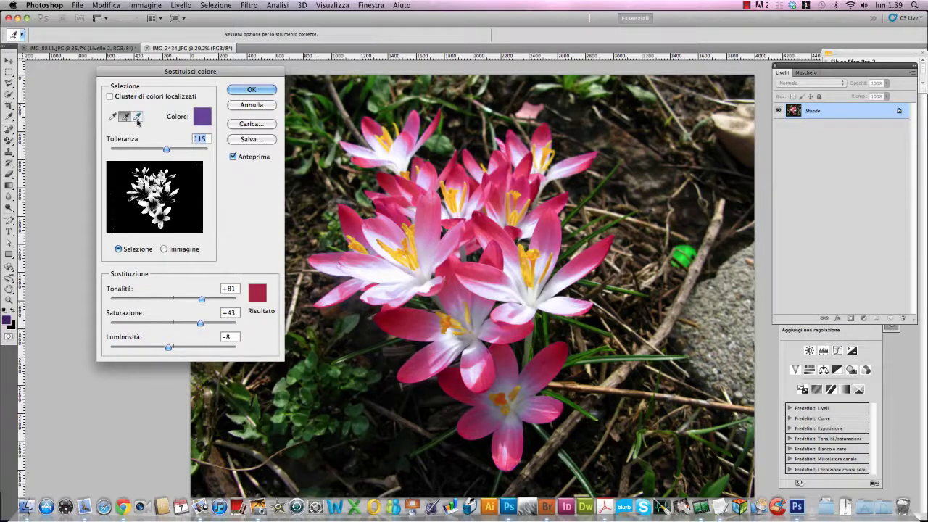
Remove two colours from the sample with the Subtract from Sample eyedropper
left_click(137, 117)
left_click(421, 115)
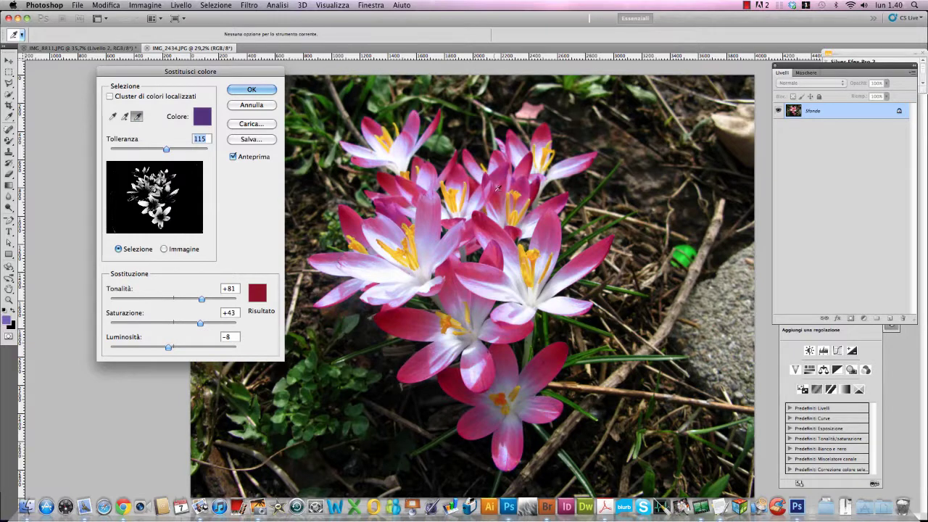
left_click(497, 222)
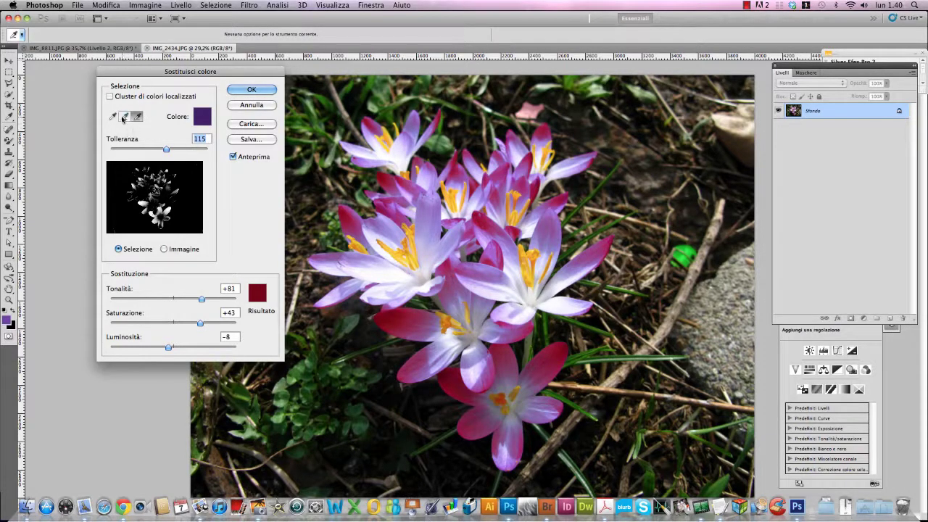
Add three petal shades back into the sample with the Add to Sample eyedropper
left_click(125, 117)
left_click(497, 221)
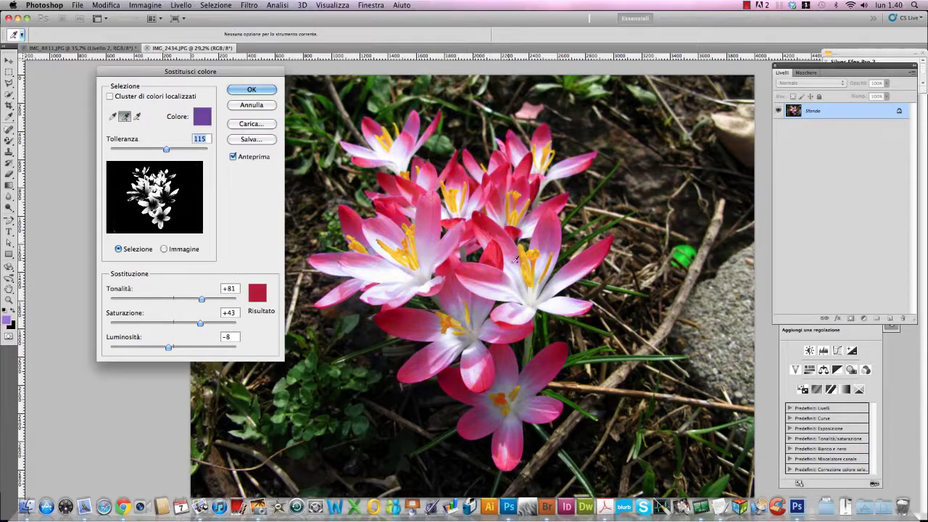
left_click(412, 125)
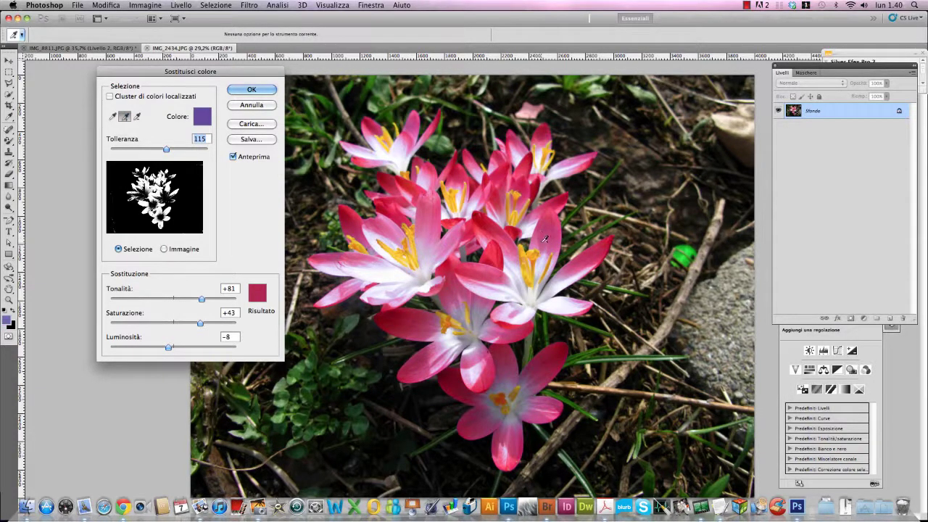
left_click(539, 415)
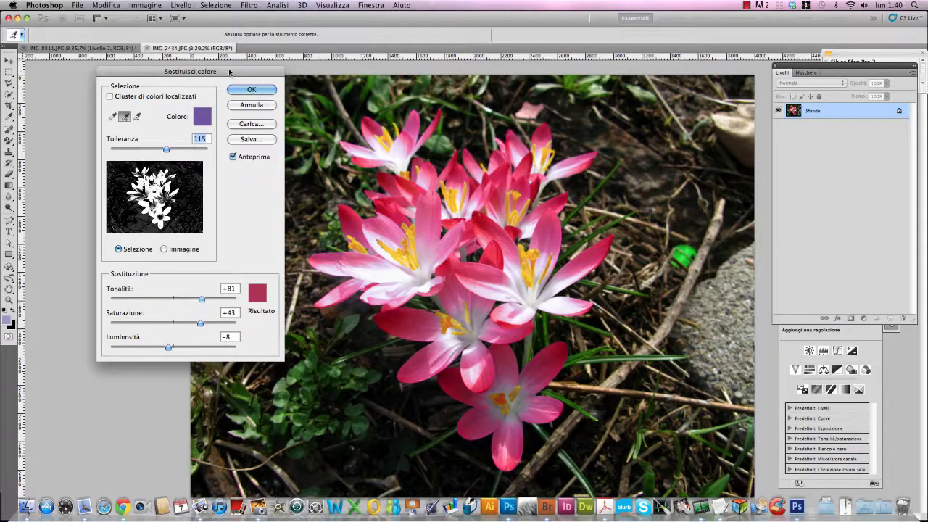
left_click_drag(229, 72, 247, 71)
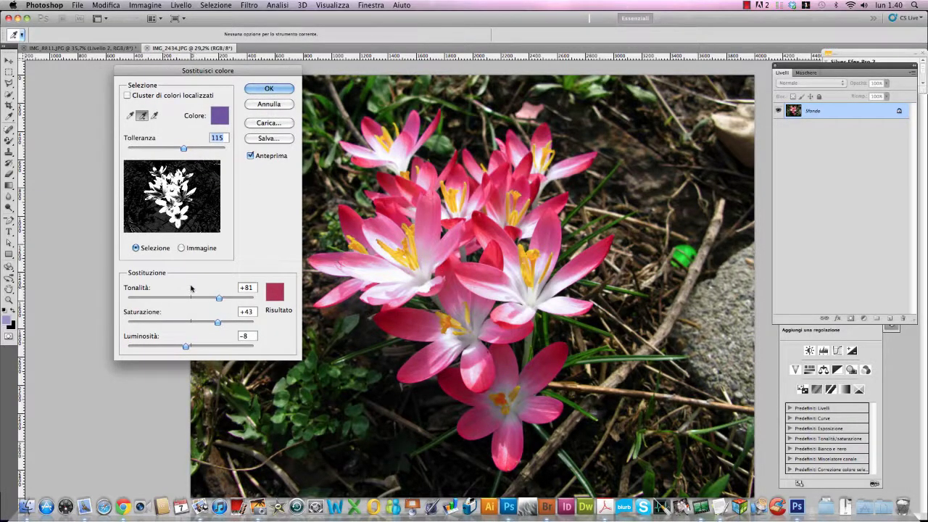
Lower replacement saturation to +12 and set lightness to −9 for softer pink petals
mouse_move(218, 324)
left_mouse_down()
mouse_move(206, 332)
mouse_move(202, 325)
left_mouse_up()
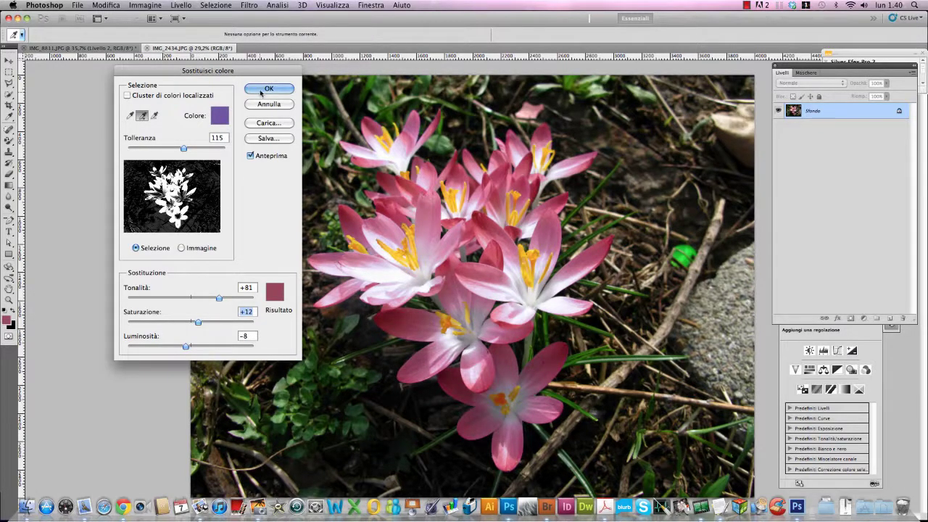
left_click_drag(263, 74, 220, 82)
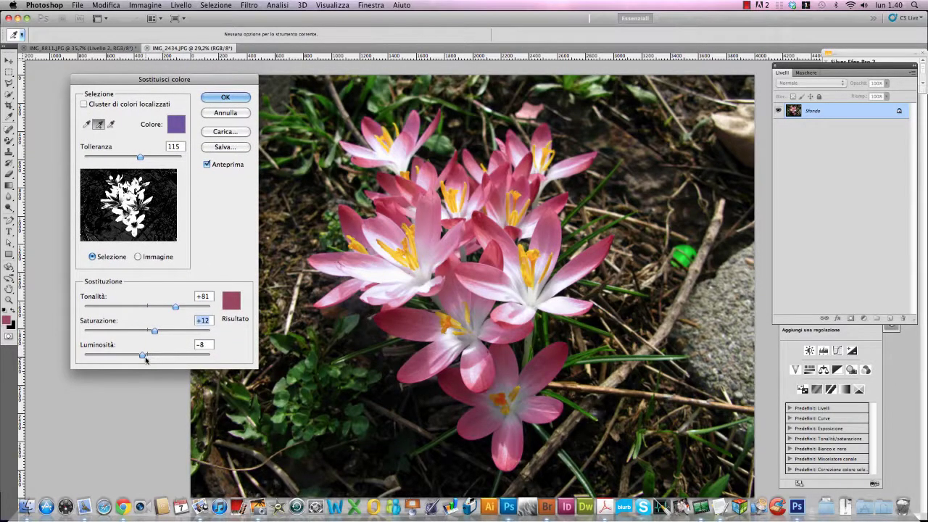
left_click_drag(142, 356, 147, 355)
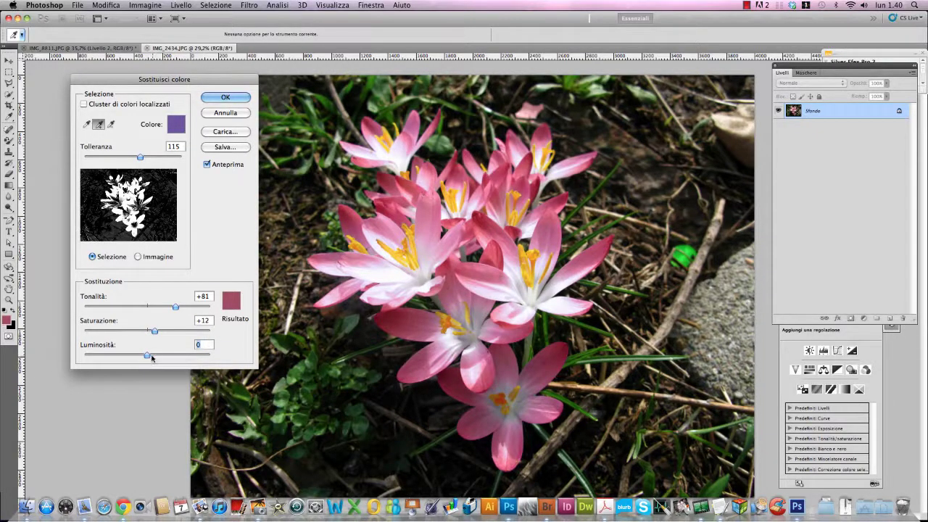
left_click_drag(146, 356, 142, 357)
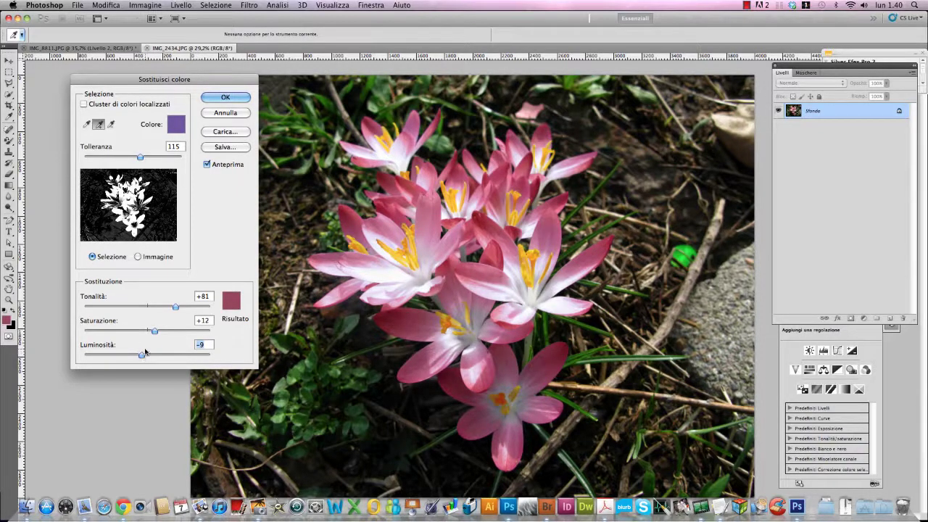
left_click_drag(227, 80, 213, 77)
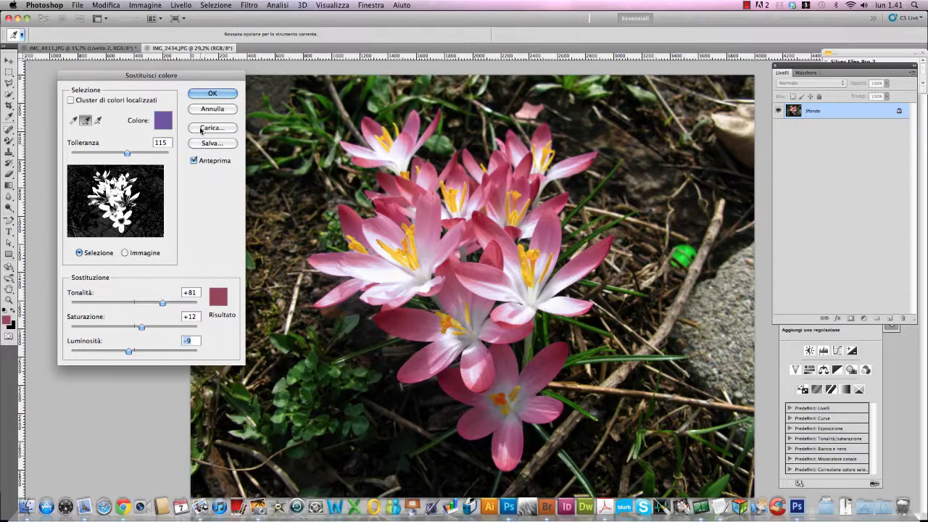
Try yellow and blue replacement colours, then cancel to keep pink petals
left_click_drag(210, 76, 226, 74)
left_click(233, 294)
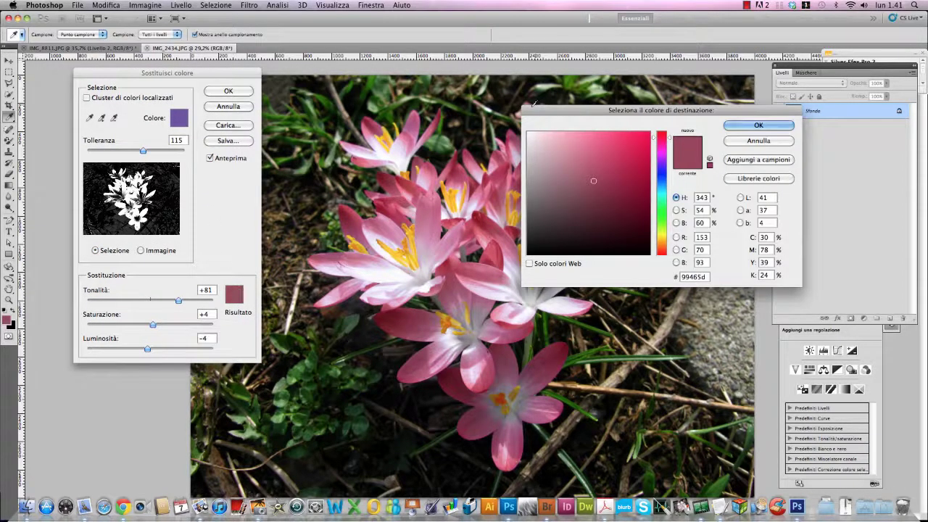
left_click(557, 106)
left_click_drag(557, 106, 576, 131)
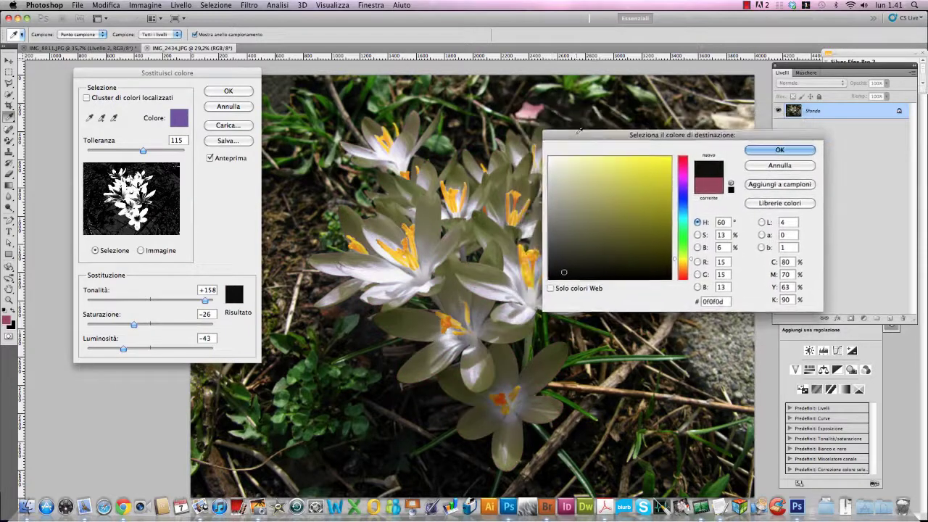
left_click(596, 159)
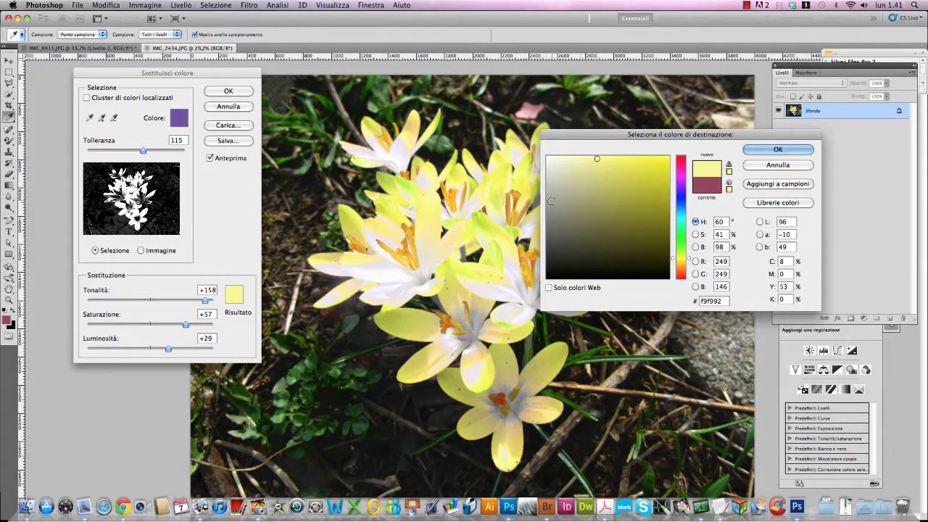
left_click(681, 199)
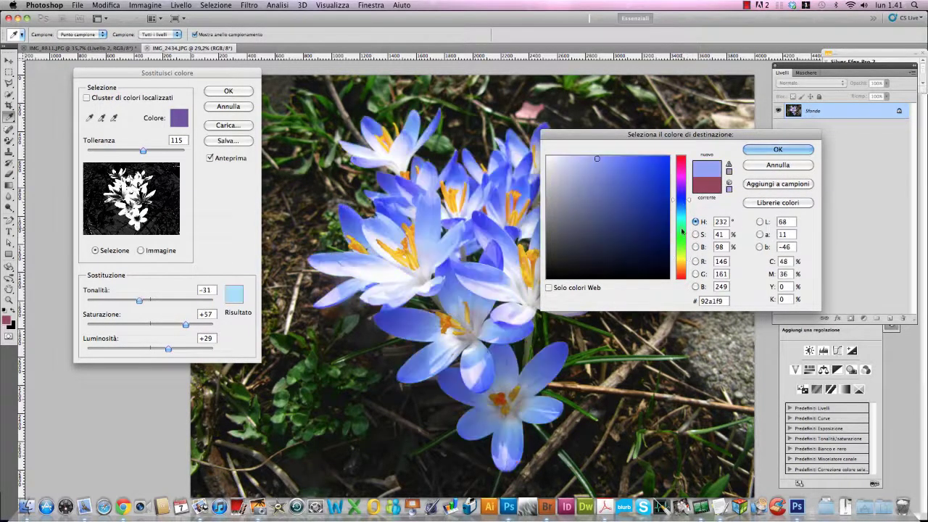
left_click(625, 215)
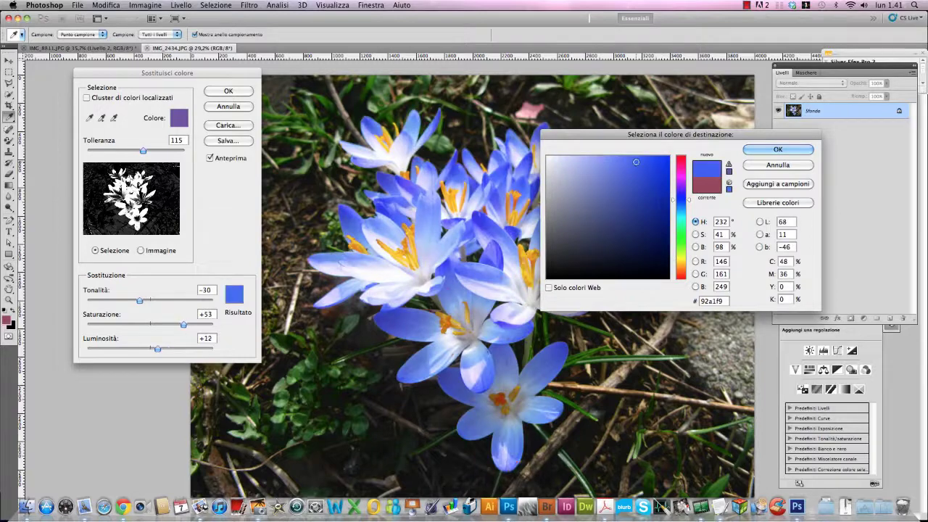
left_click(778, 165)
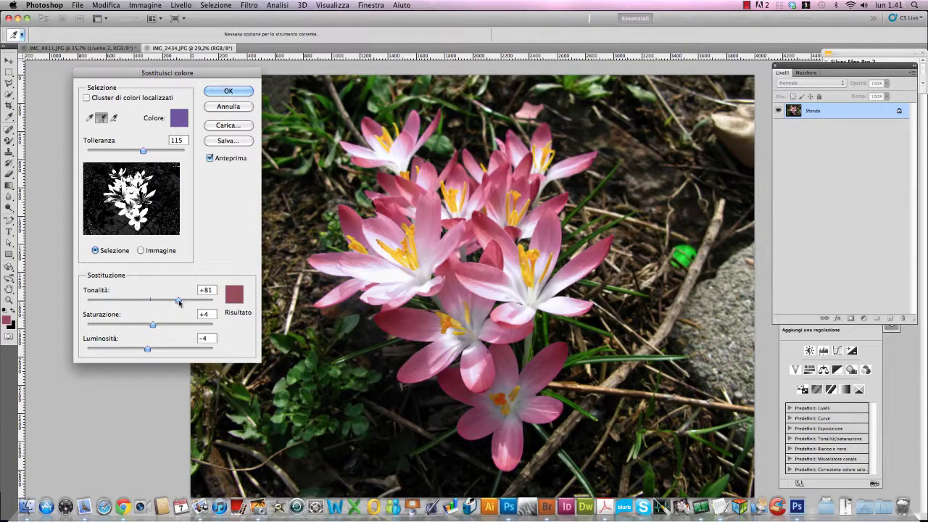
Shift the replacement hue toward purple, then settle it at +97 for salmon-pink petals
mouse_move(180, 300)
left_mouse_down()
mouse_move(131, 301)
mouse_move(162, 300)
left_mouse_up()
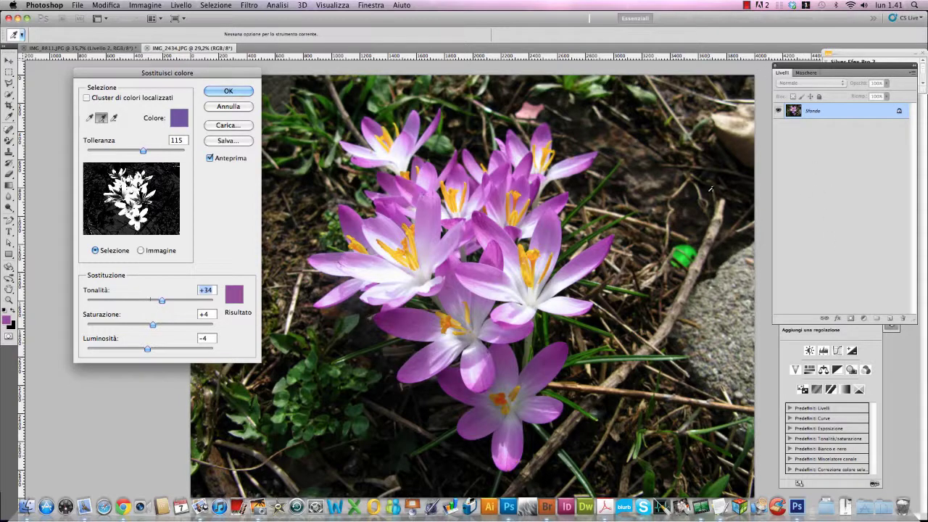
mouse_move(160, 308)
left_mouse_down()
mouse_move(200, 307)
mouse_move(181, 300)
left_mouse_up()
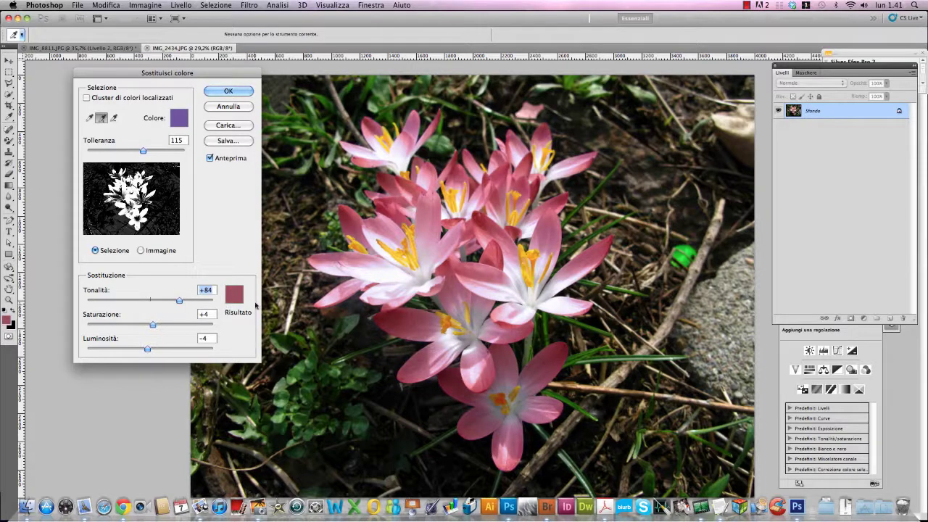
left_click_drag(180, 300, 183, 300)
left_click_drag(168, 75, 190, 85)
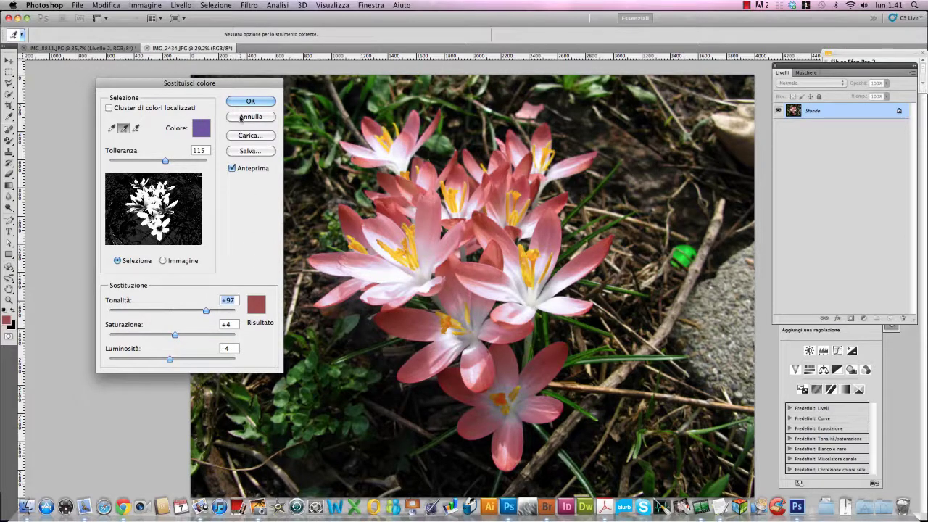
left_click_drag(229, 84, 229, 95)
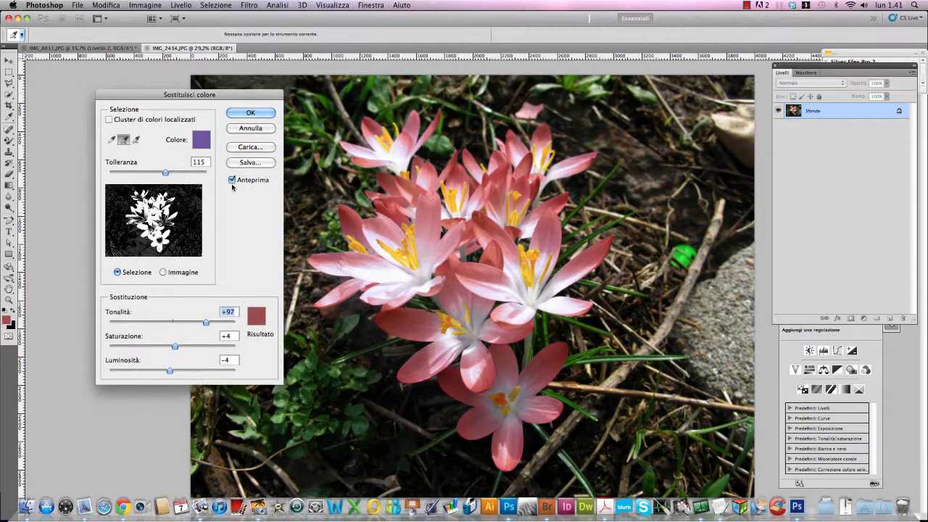
Enable Localized Color Clusters after comparing the selection with it on and off
left_click(109, 119)
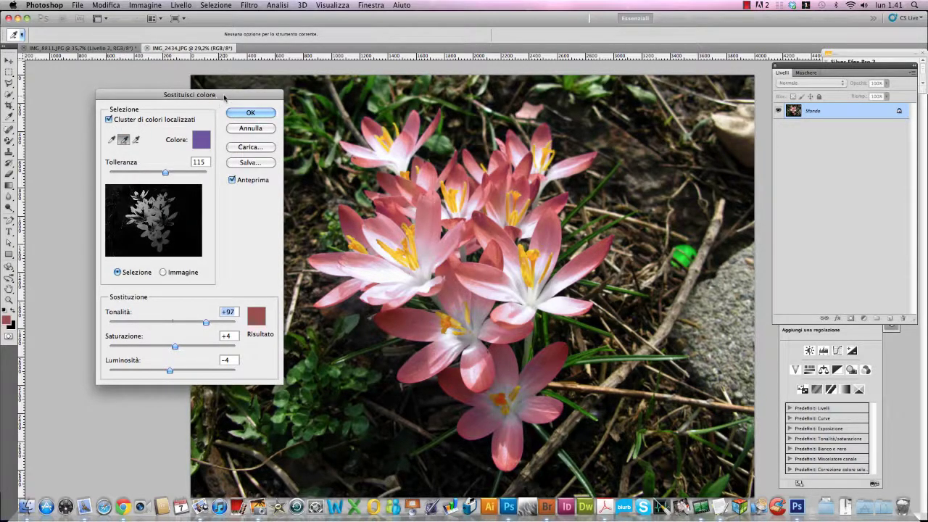
left_click_drag(224, 97, 200, 93)
left_click(84, 116)
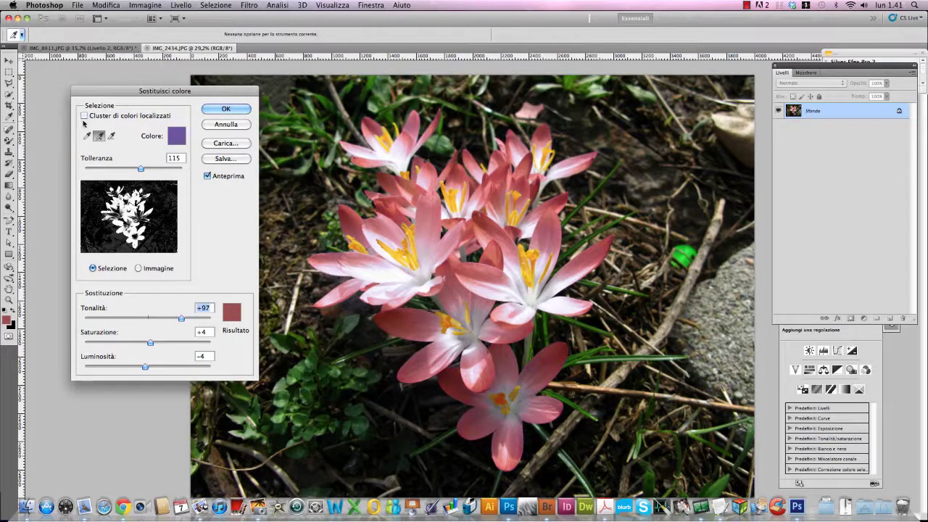
left_click(84, 116)
left_click(84, 116)
left_click(84, 116)
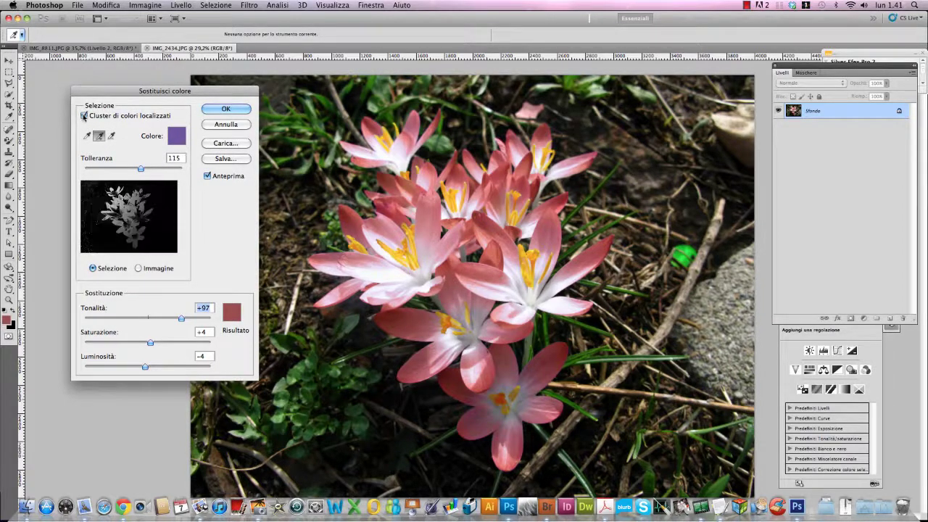
left_click_drag(188, 94, 181, 90)
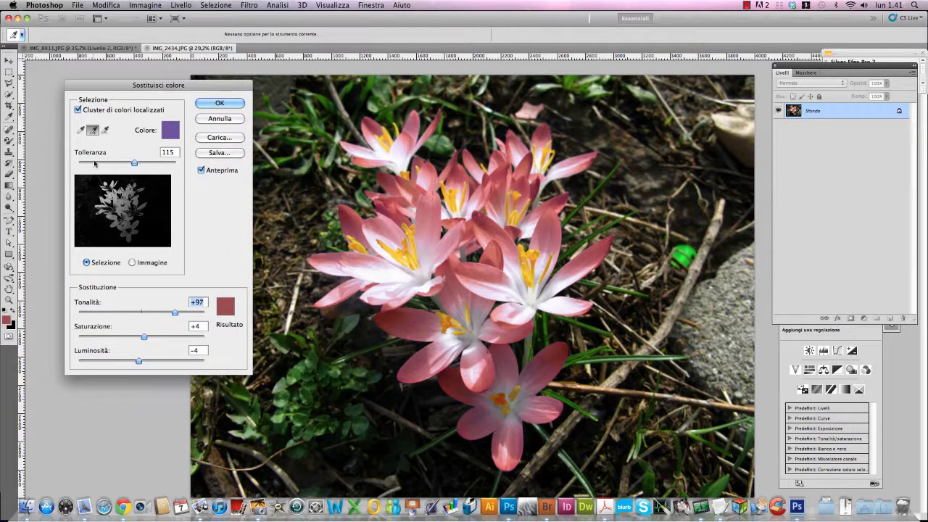
Set tolerance to 117 and resample a lighter purple from the petals
left_click_drag(136, 163, 120, 163)
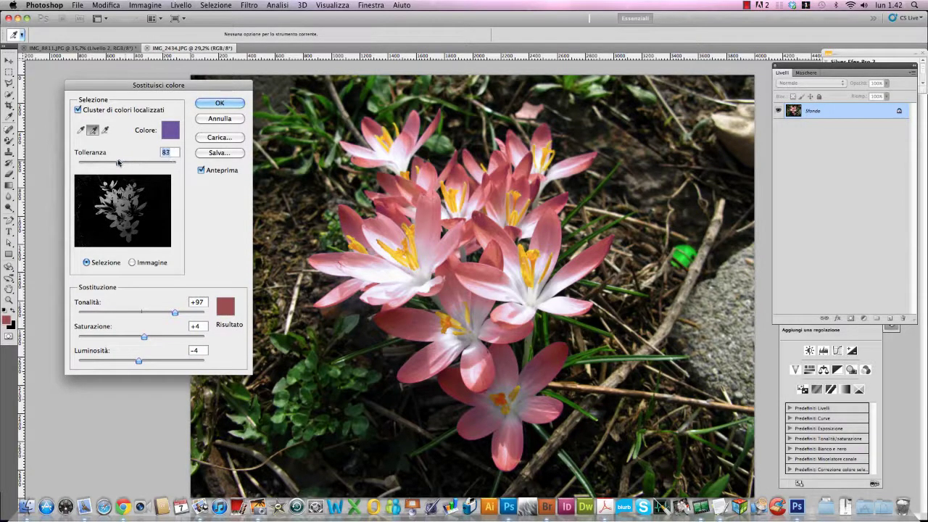
left_click_drag(126, 163, 135, 164)
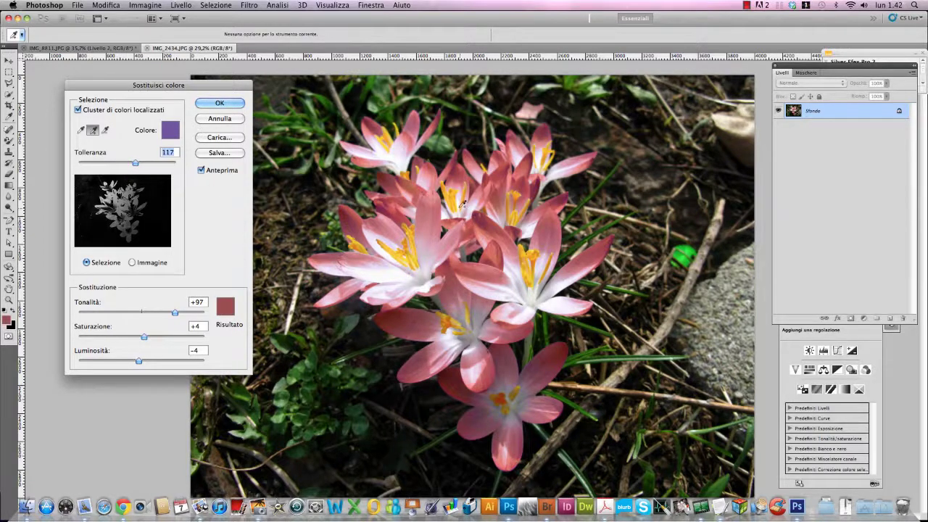
left_click_drag(223, 87, 238, 86)
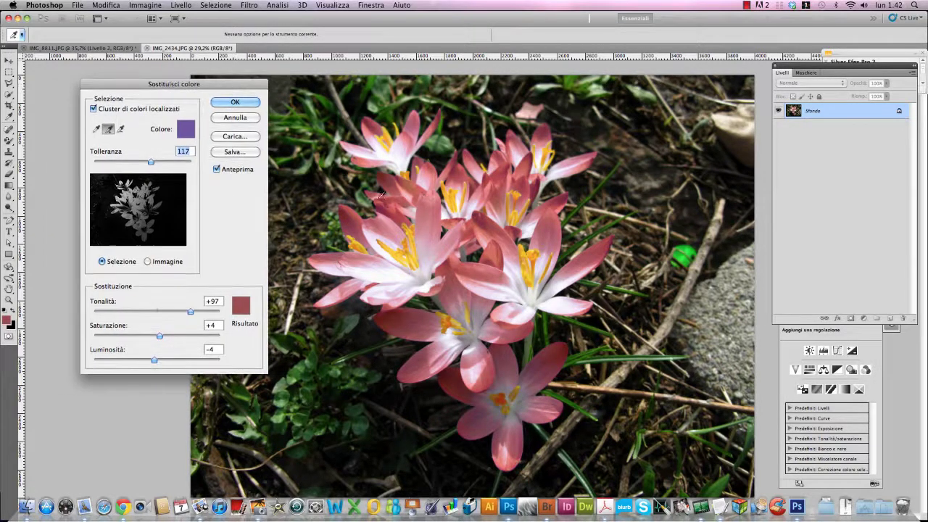
left_click(486, 373)
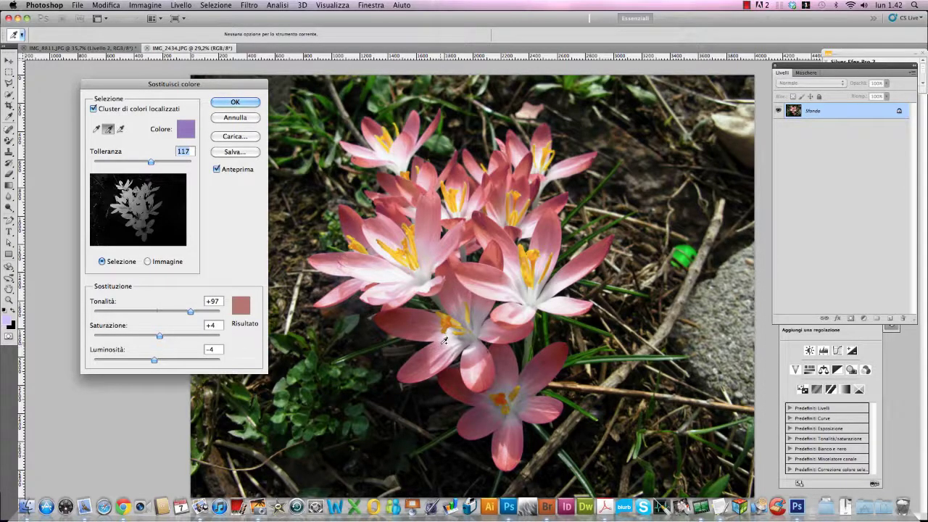
left_click_drag(245, 89, 247, 89)
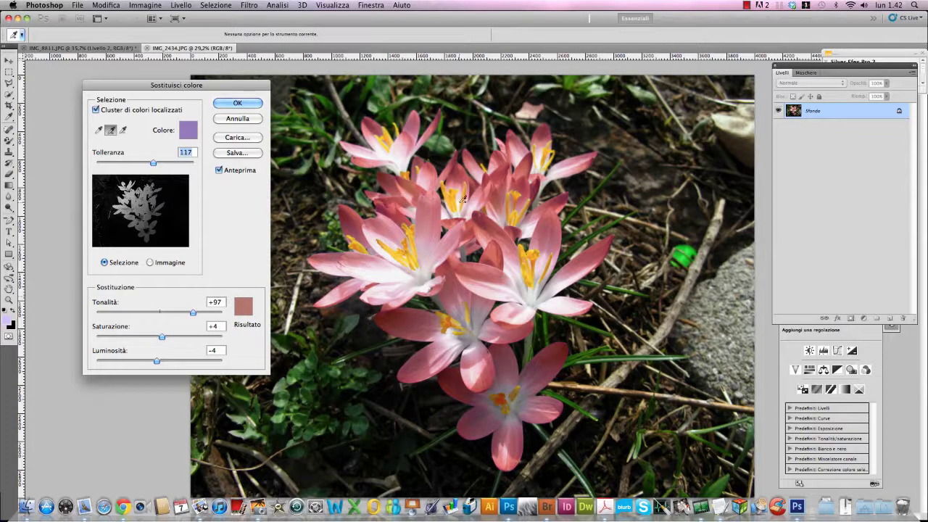
key("super")
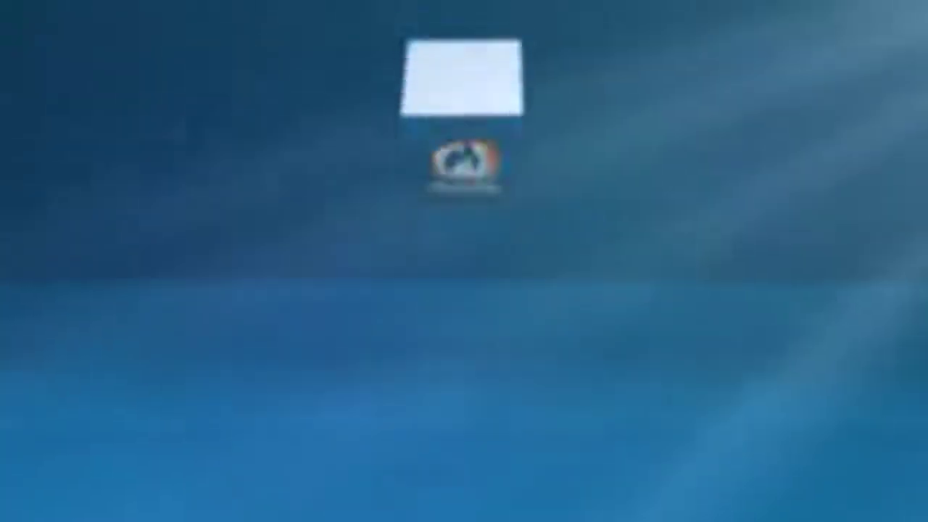